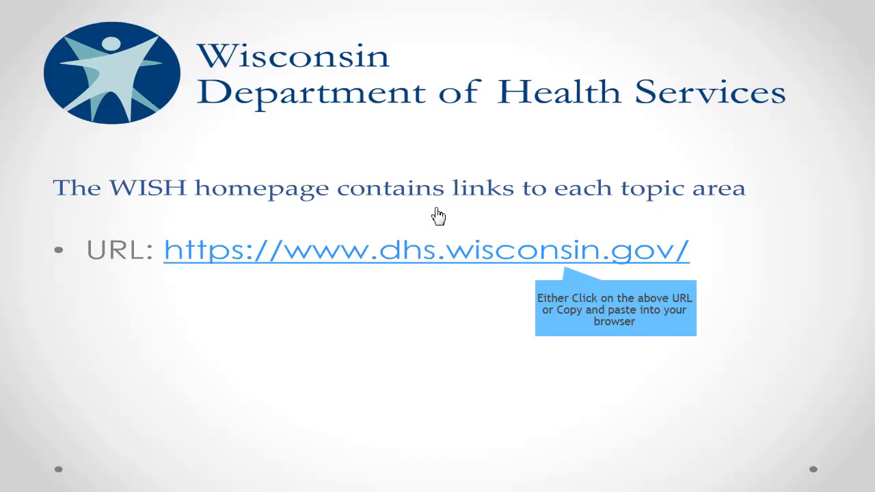
Go from the Wisconsin DHS homepage to the WISH page listing health query topics.
{"action": "left_click", "coordinate": [441, 266]}
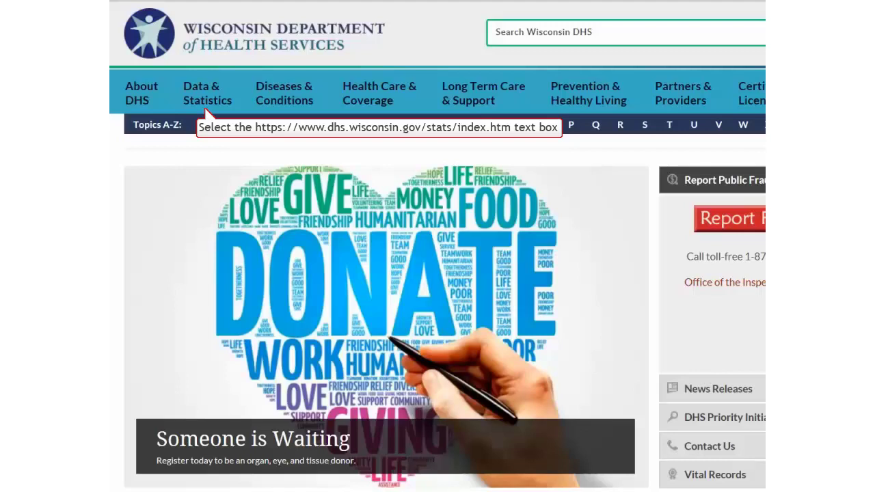
{"action": "mouse_move", "coordinate": [218, 101]}
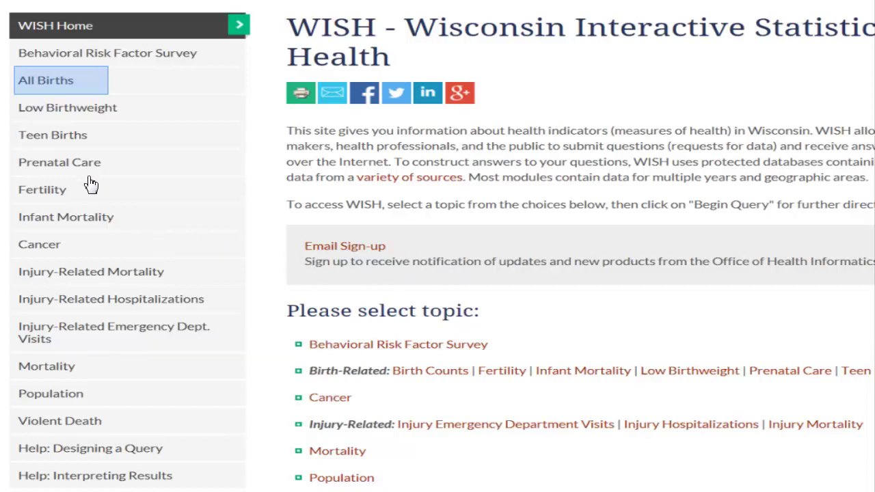
Open All Births to show the Birth Counts Module chart of Wisconsin births, 1989–2015.
{"action": "left_click", "coordinate": [54, 88]}
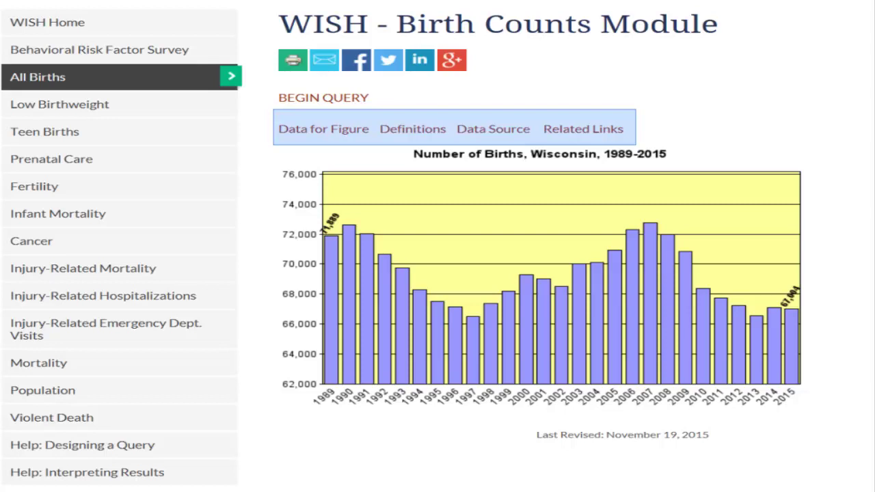
Browse the chart's data table, definitions, data source and related birth information pages.
{"action": "left_click", "coordinate": [307, 133]}
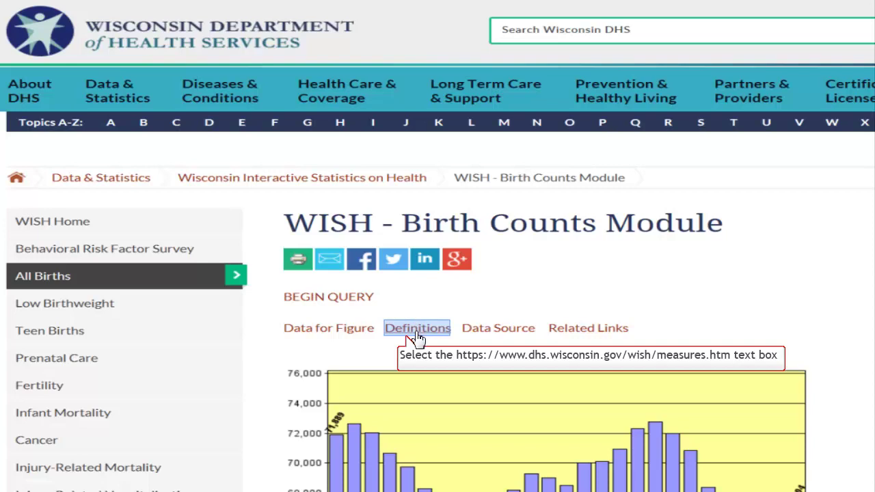
{"action": "left_click", "coordinate": [416, 329]}
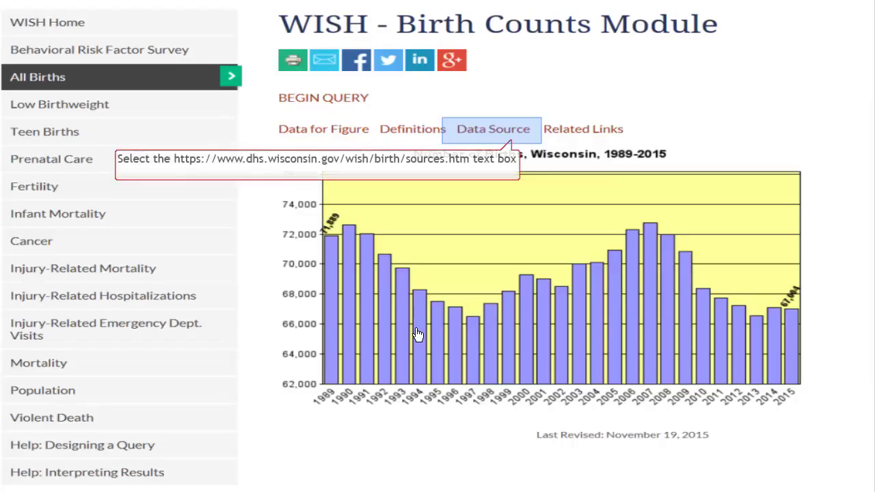
{"action": "left_click", "coordinate": [478, 137]}
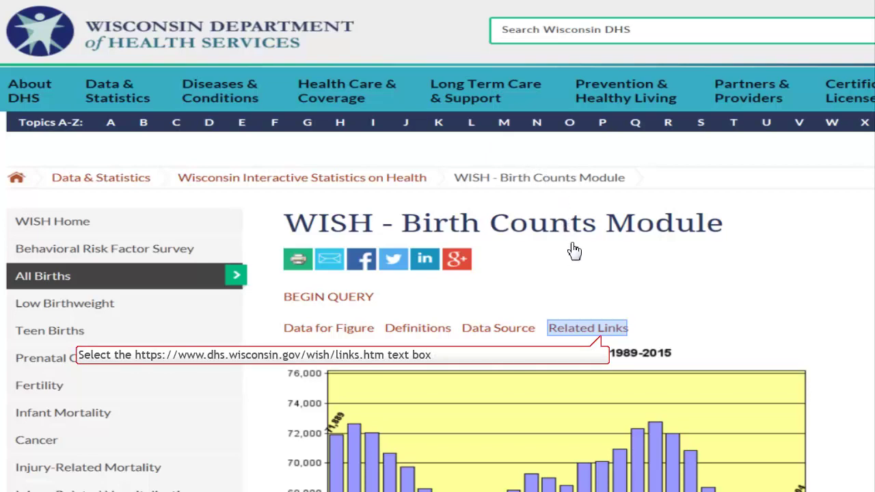
{"action": "left_click", "coordinate": [581, 332]}
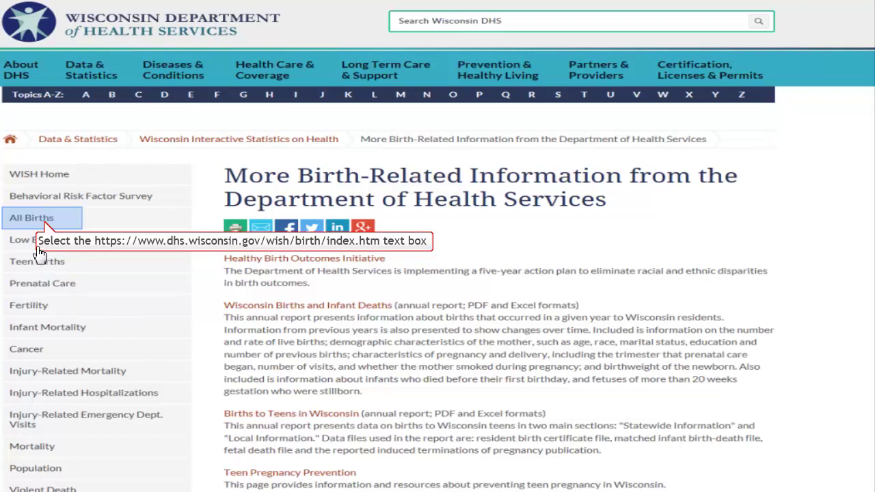
Go back to All Births and start a new birth counts query with BEGIN QUERY.
{"action": "left_click", "coordinate": [31, 225]}
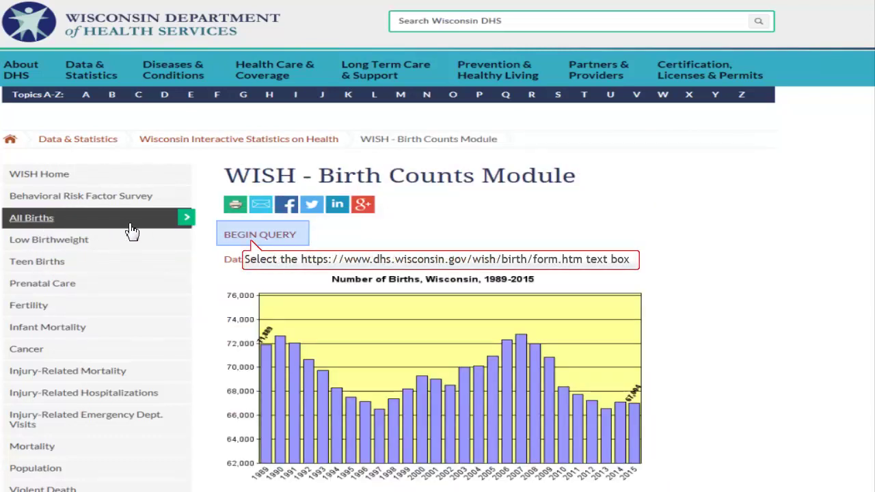
{"action": "left_click", "coordinate": [234, 243]}
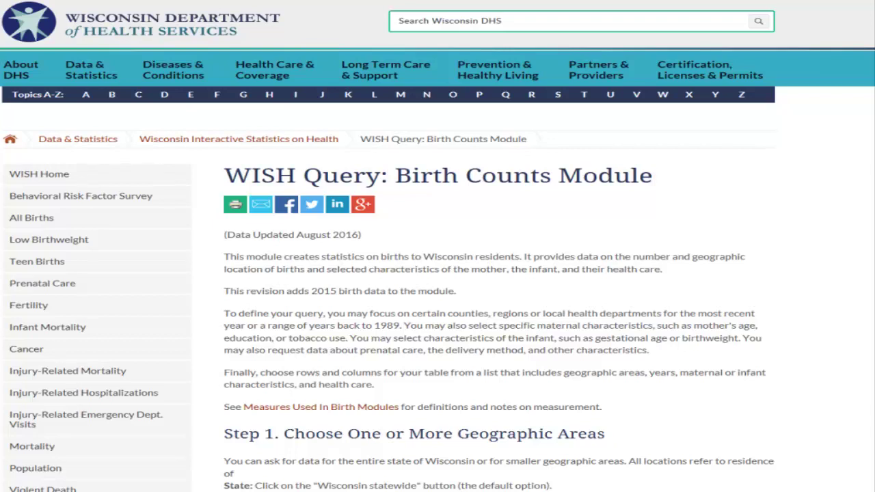
Scroll down the query form to Step 1's geographic area choices.
{"action": "scroll", "coordinate": [233, 248], "scroll_direction": "down", "scroll_amount": 6}
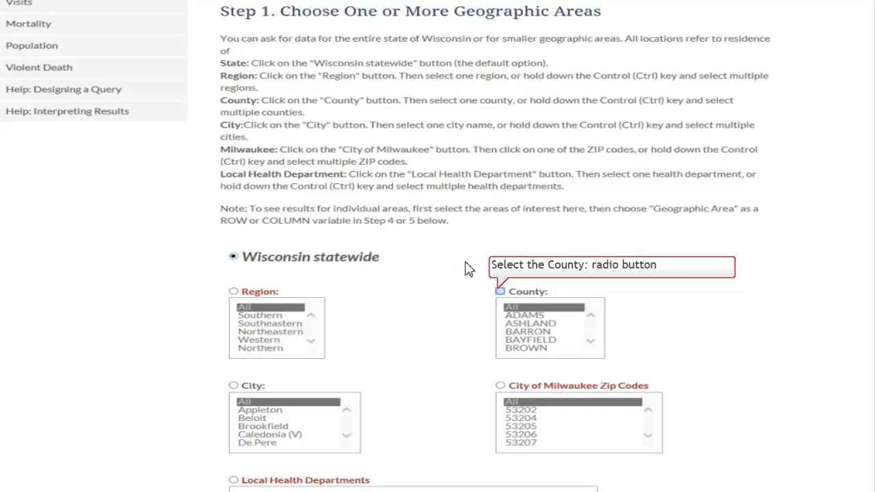
Choose County as the geographic area and select DANE from the county list.
{"action": "left_click", "coordinate": [500, 291]}
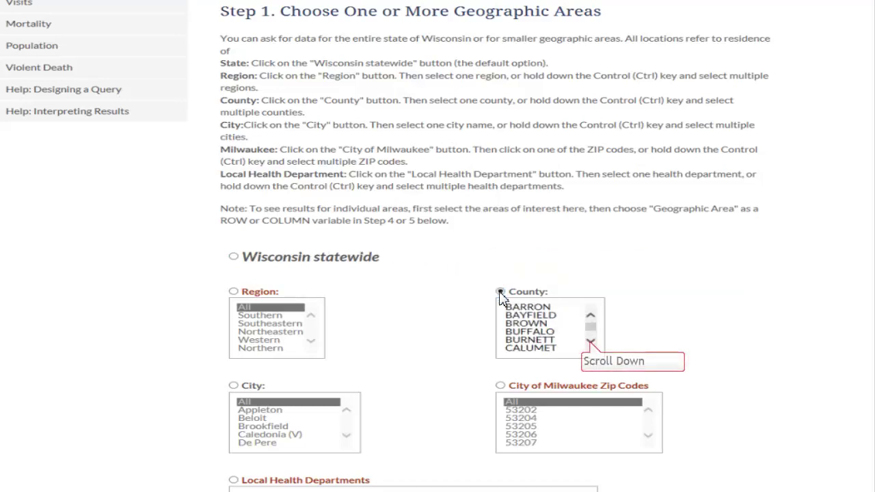
{"action": "left_click", "coordinate": [591, 342]}
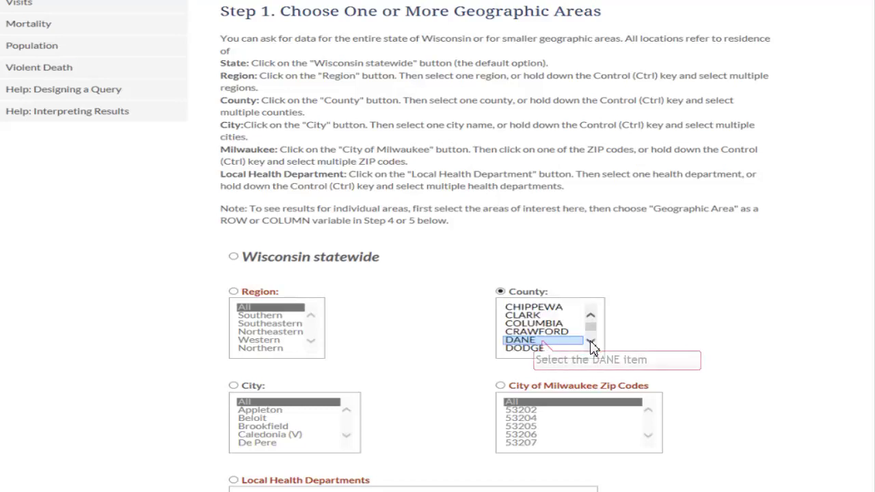
{"action": "left_click", "coordinate": [544, 341]}
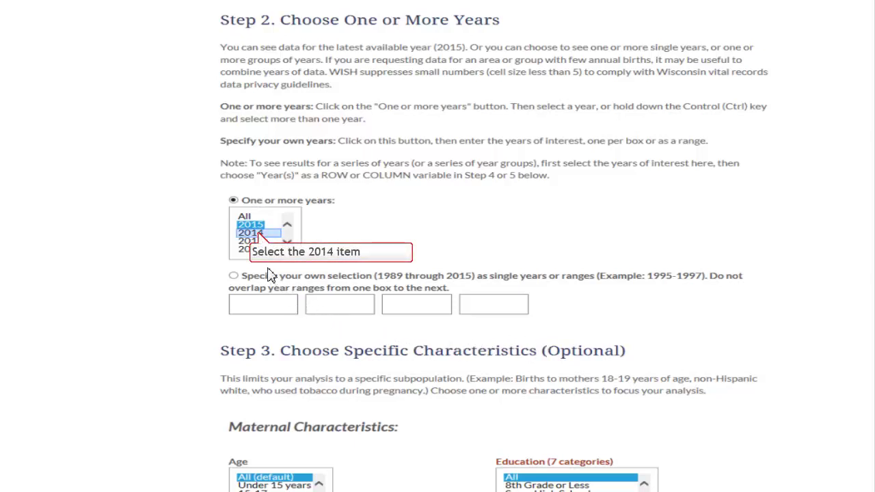
Select the years 2014, 2013 and 2012 in the year list.
{"action": "left_click", "coordinate": [260, 236]}
{"action": "left_click", "coordinate": [260, 235]}
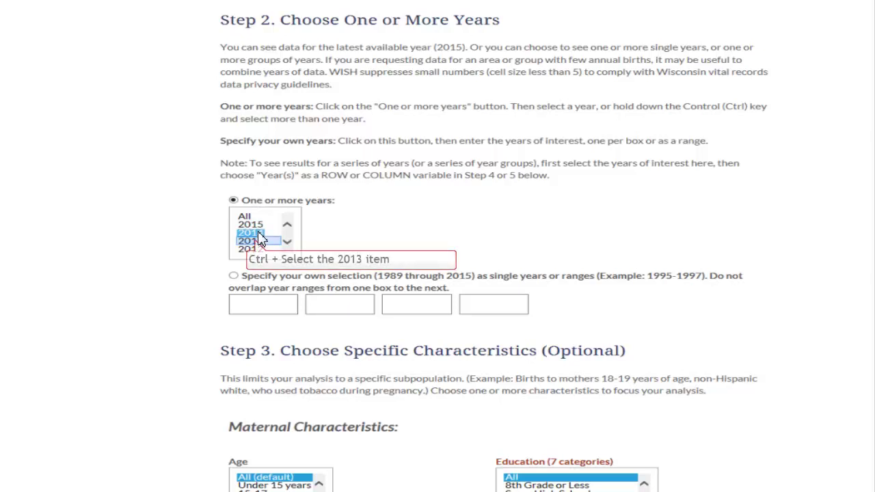
{"action": "left_click", "coordinate": [256, 242], "text": "ctrl"}
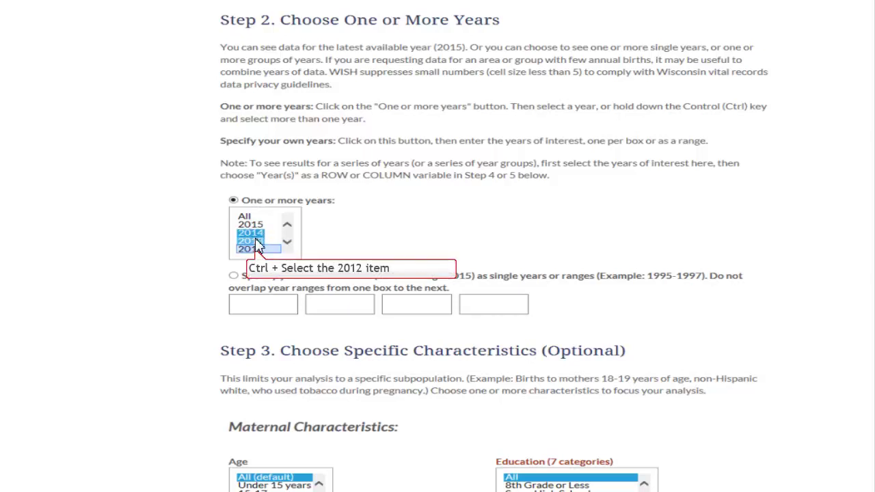
{"action": "left_click", "coordinate": [256, 248], "text": "ctrl"}
{"action": "scroll", "coordinate": [256, 249], "scroll_direction": "down", "scroll_amount": 5}
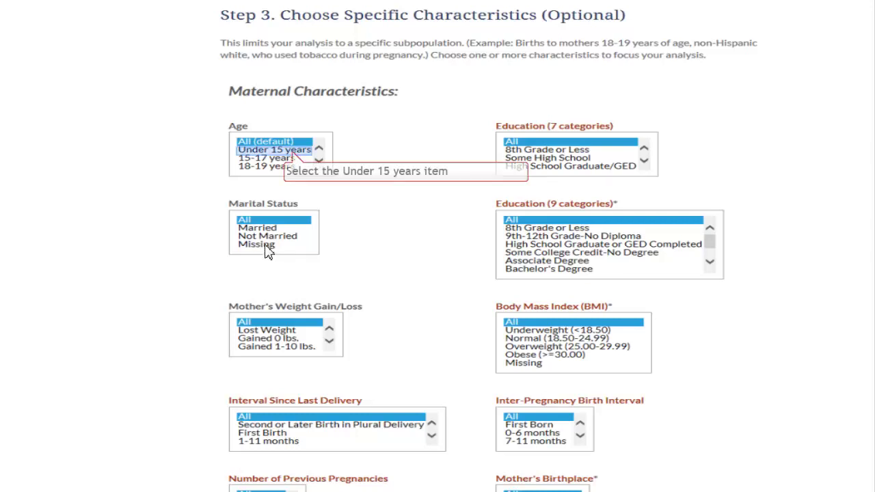
Filter to mothers under 15, 15-17 or 18-19, with 8th grade or less or some high school, not married.
{"action": "left_click", "coordinate": [292, 150]}
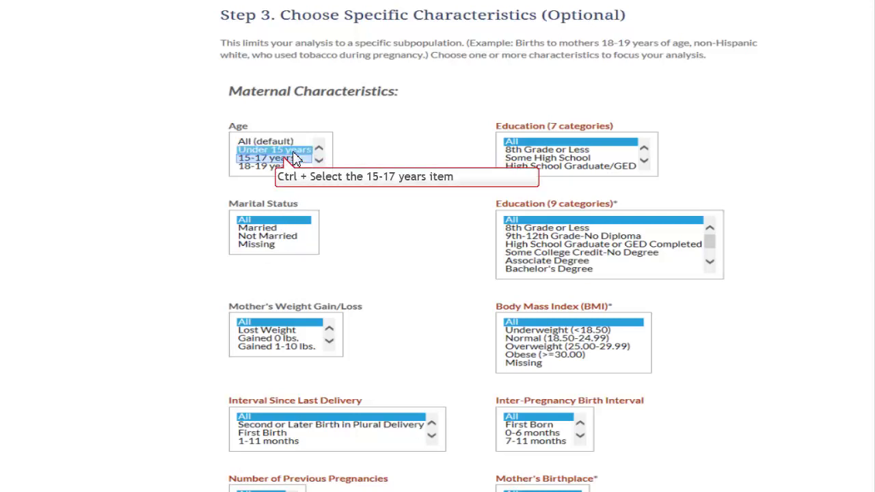
{"action": "left_click", "coordinate": [288, 161], "text": "ctrl"}
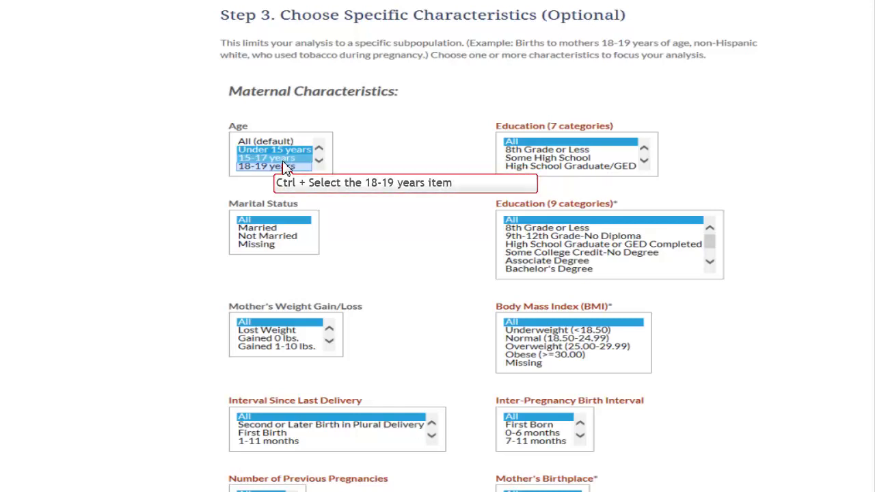
{"action": "left_click", "coordinate": [285, 167], "text": "ctrl"}
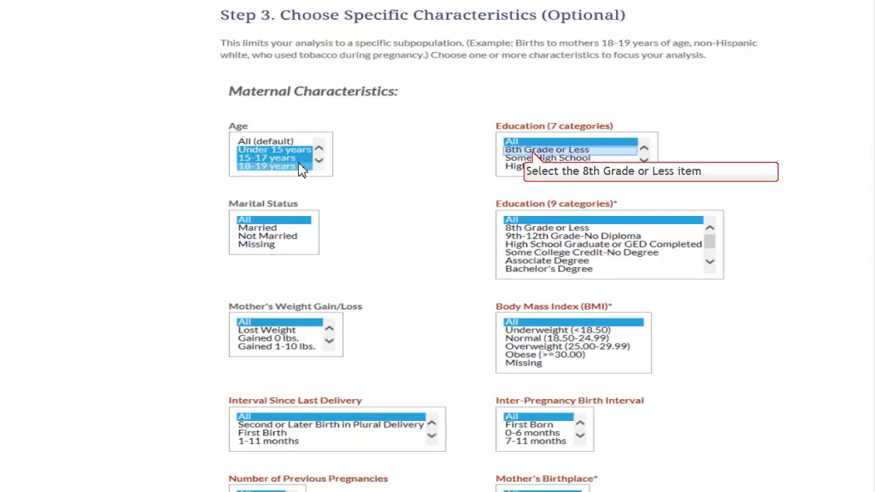
{"action": "left_click", "coordinate": [532, 151]}
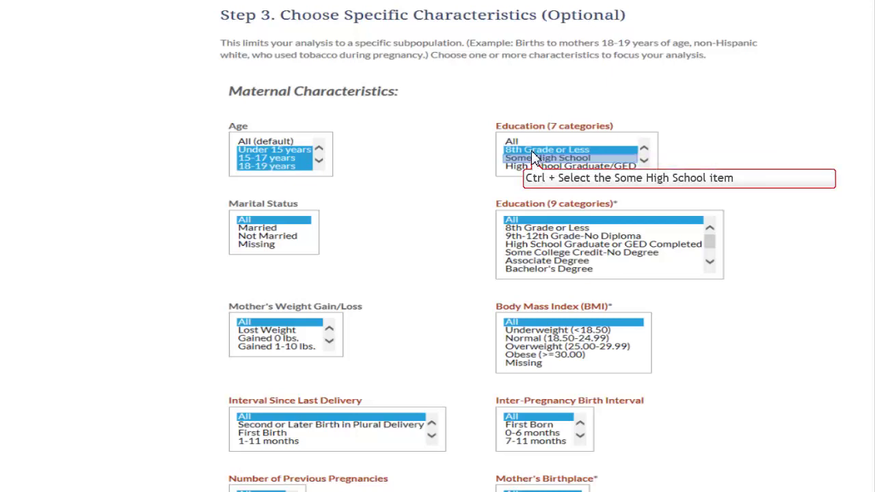
{"action": "left_click", "coordinate": [532, 159], "text": "ctrl"}
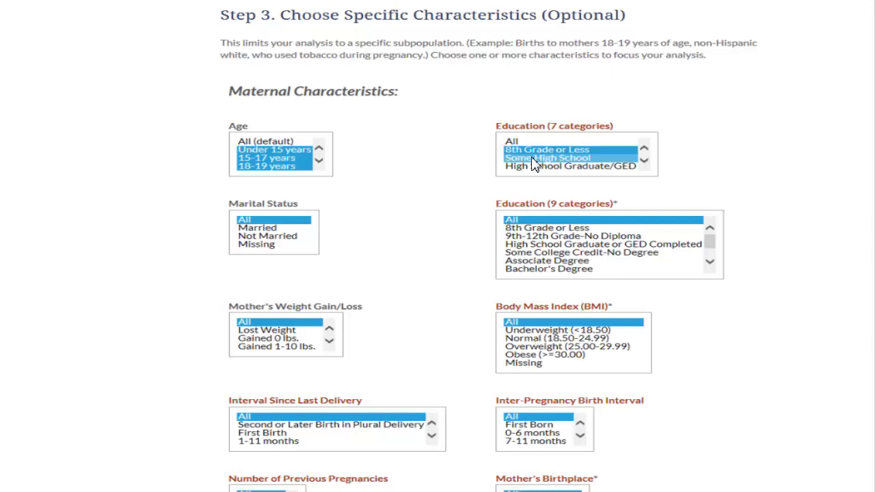
{"action": "left_click", "coordinate": [280, 241]}
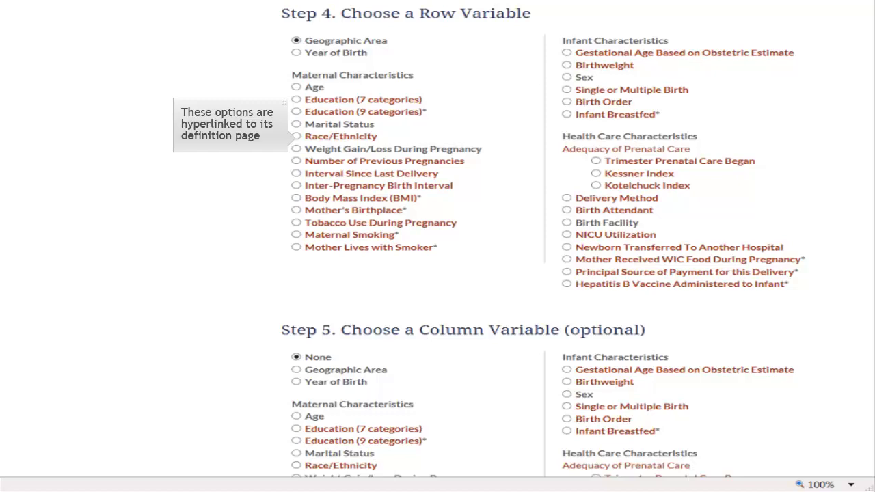
{"action": "left_click_drag", "start_coordinate": [869, 382], "coordinate": [869, 417]}
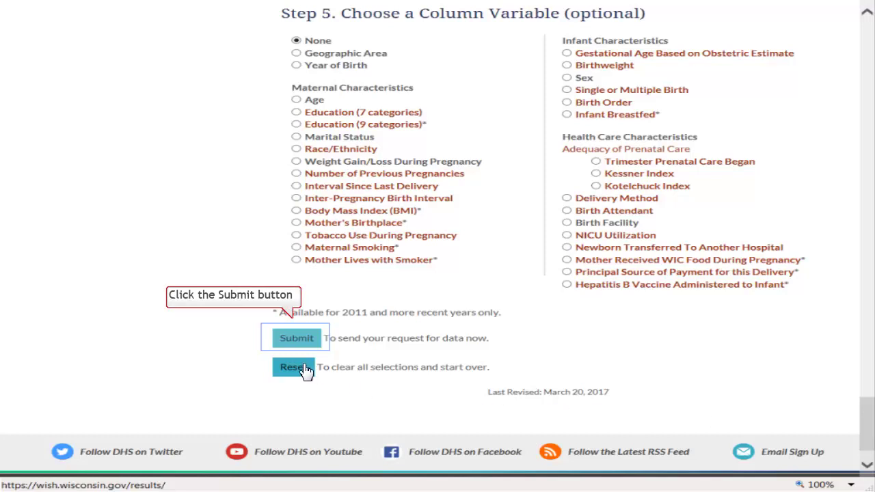
Submit the query to get 250 total births for DANE County of Residence.
{"action": "left_click", "coordinate": [286, 347]}
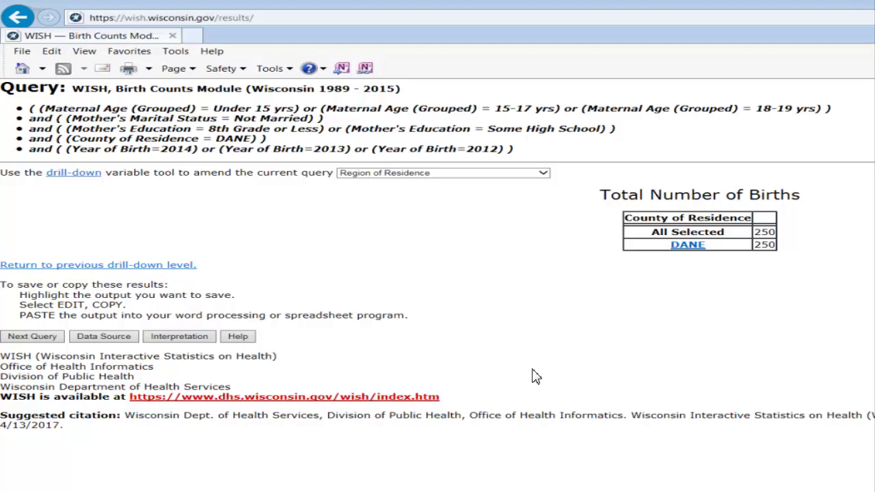
{"action": "left_click", "coordinate": [542, 175]}
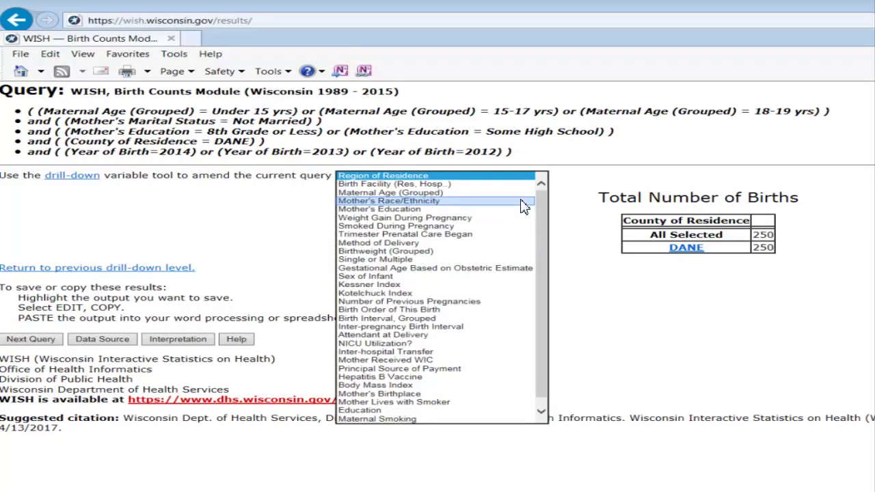
{"action": "left_click", "coordinate": [523, 202]}
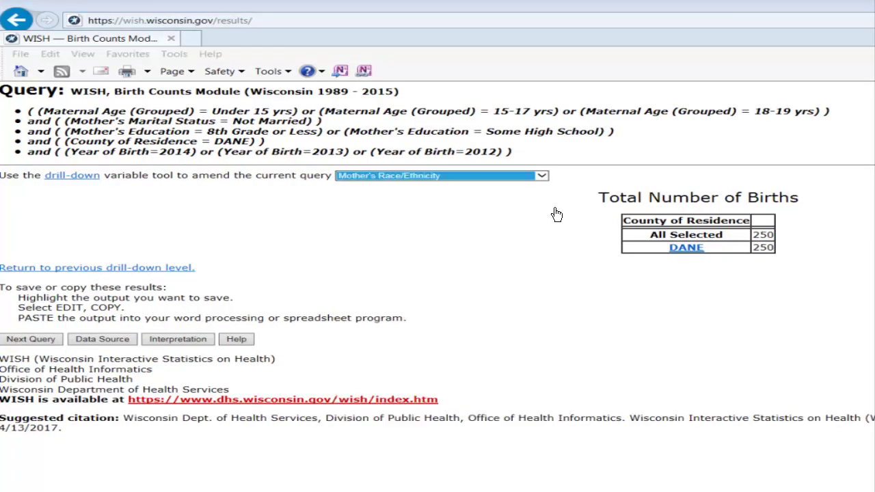
{"action": "left_click", "coordinate": [681, 252]}
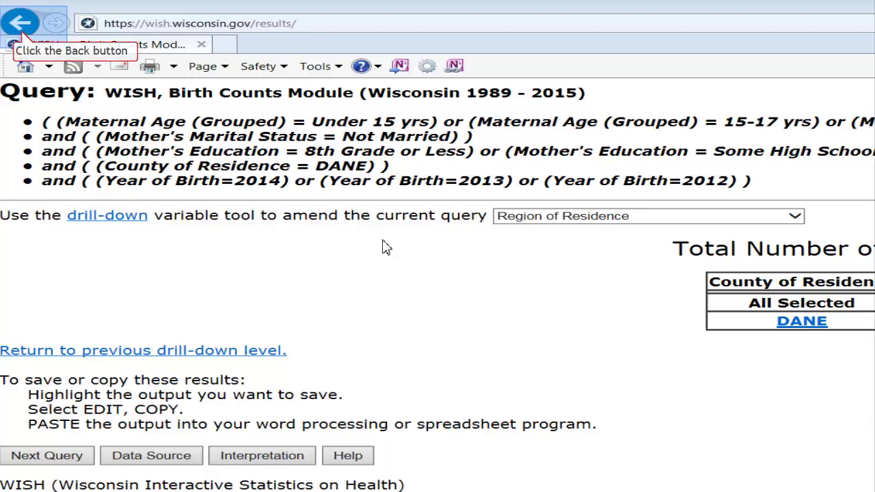
Rerun the query with Year of Birth as the Step 5 column variable.
{"action": "left_click", "coordinate": [22, 25]}
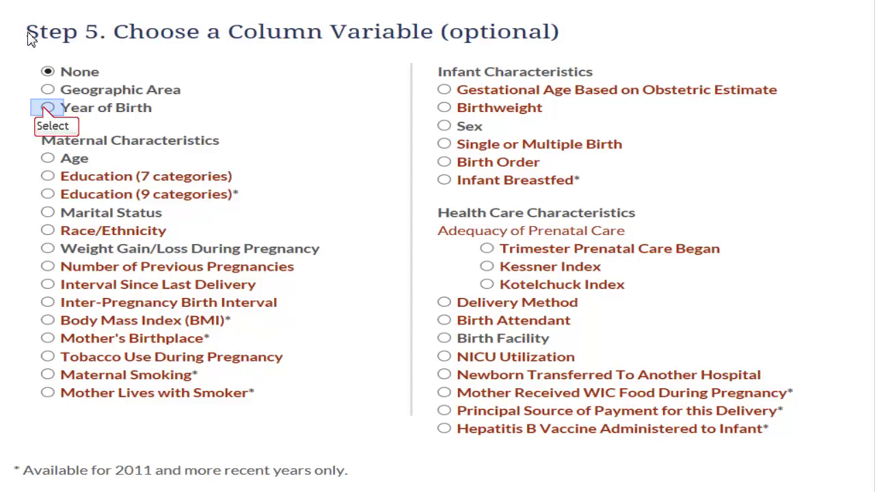
{"action": "left_click", "coordinate": [46, 109]}
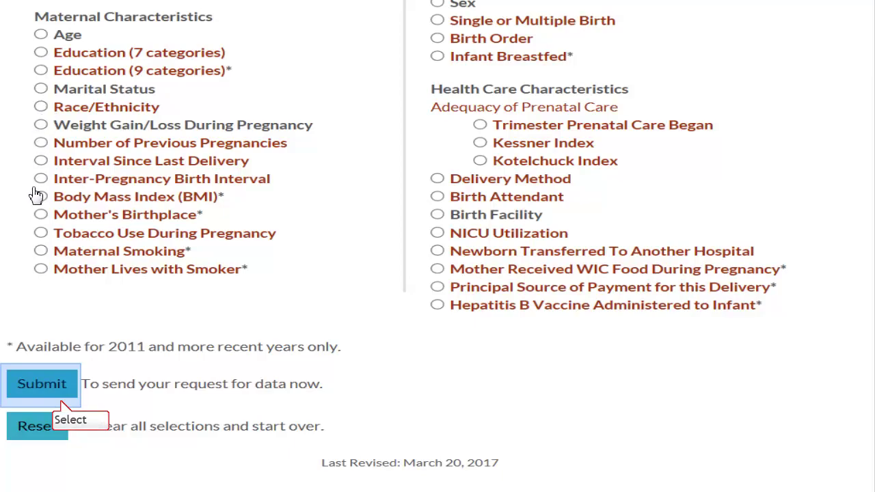
{"action": "left_click", "coordinate": [34, 384]}
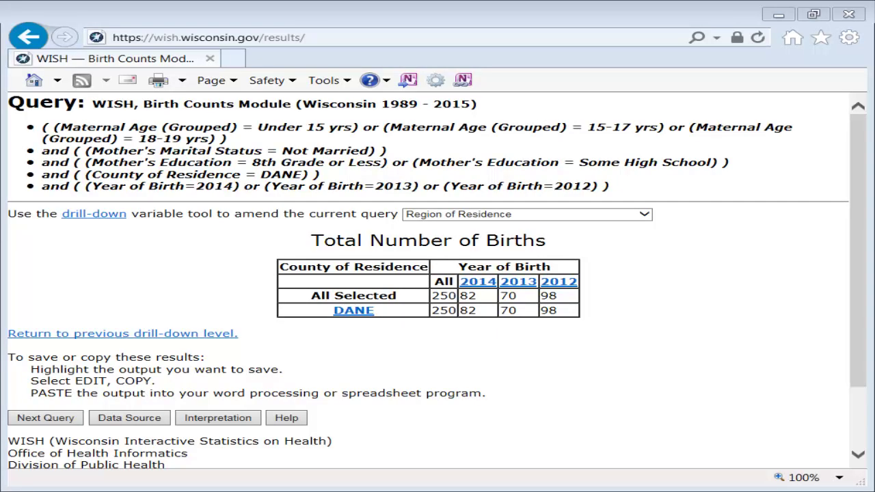